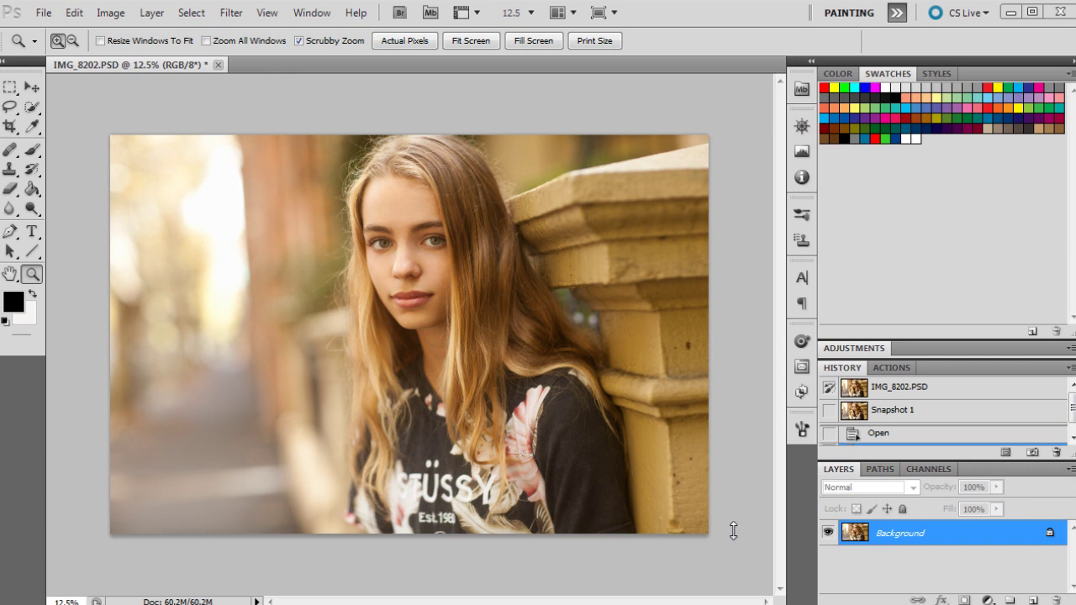
Add a Curves layer that pulls the shadows down slightly and raises the midtones and highlights.
left_click(990, 600)
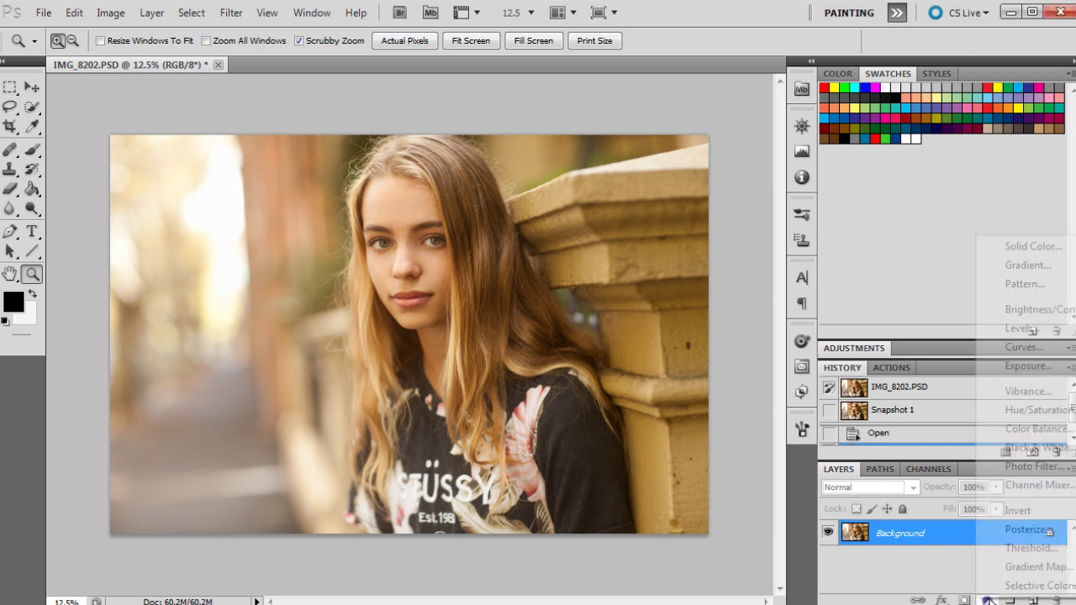
left_click(1017, 347)
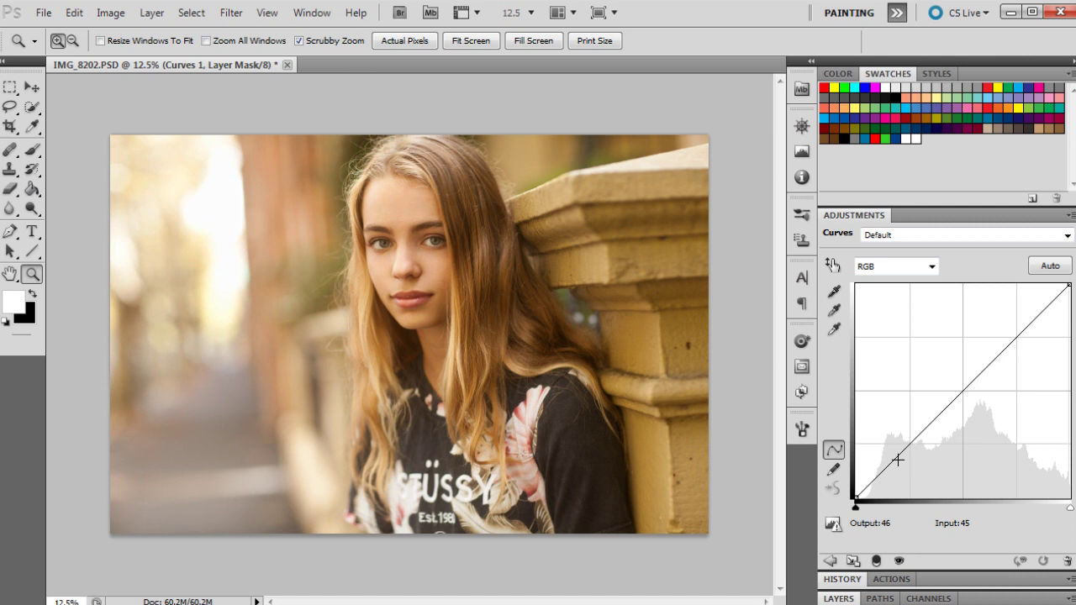
left_click_drag(899, 455, 885, 472)
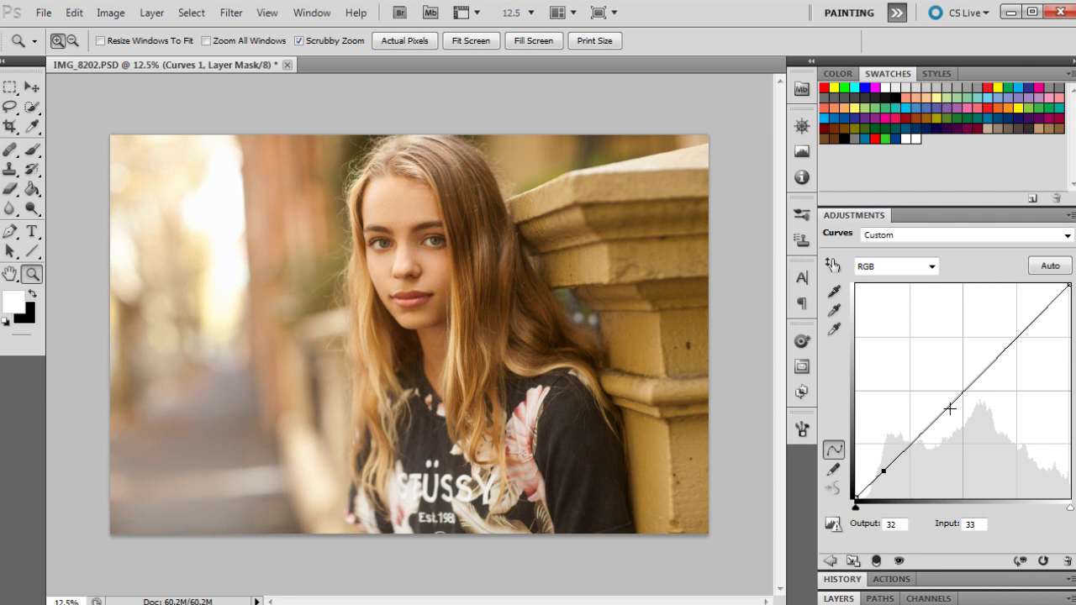
left_click_drag(929, 427, 951, 389)
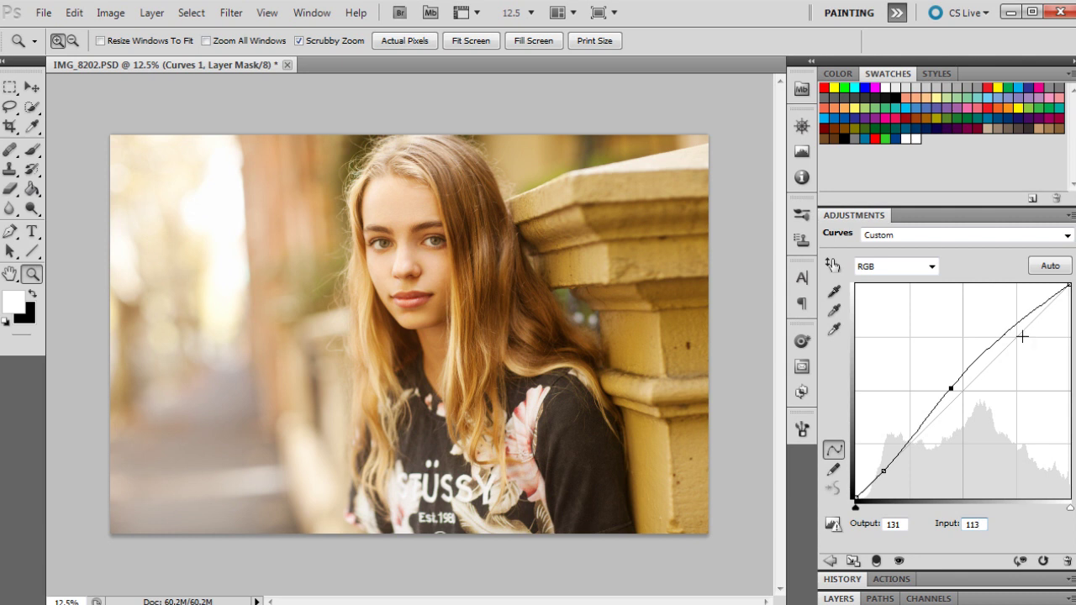
left_click_drag(1017, 328, 1027, 311)
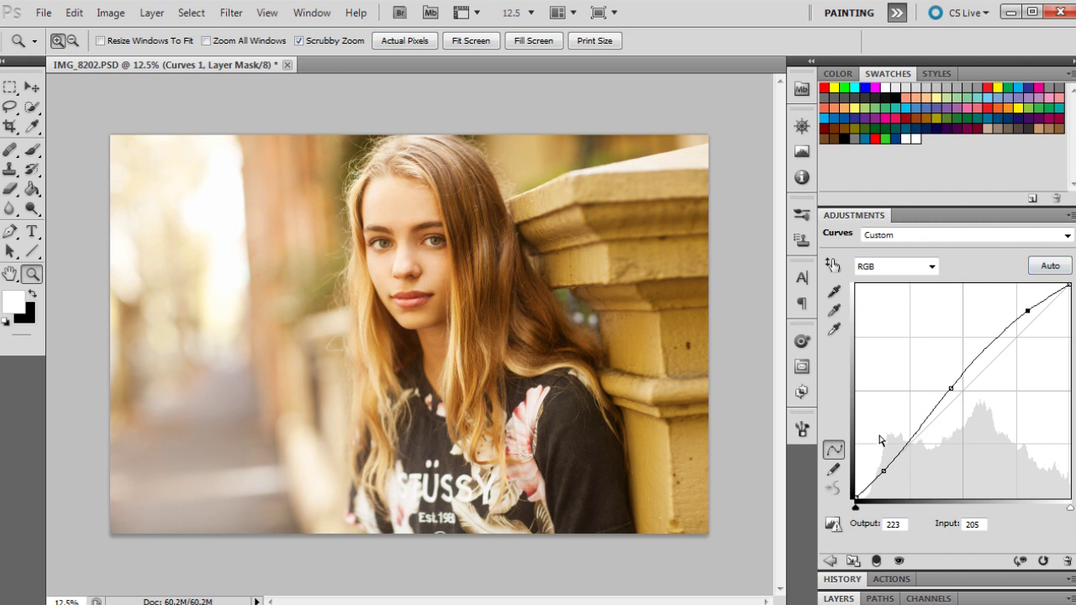
left_click(839, 598)
Add a Solid Color fill layer with hex colour 96b0af.
left_click(989, 600)
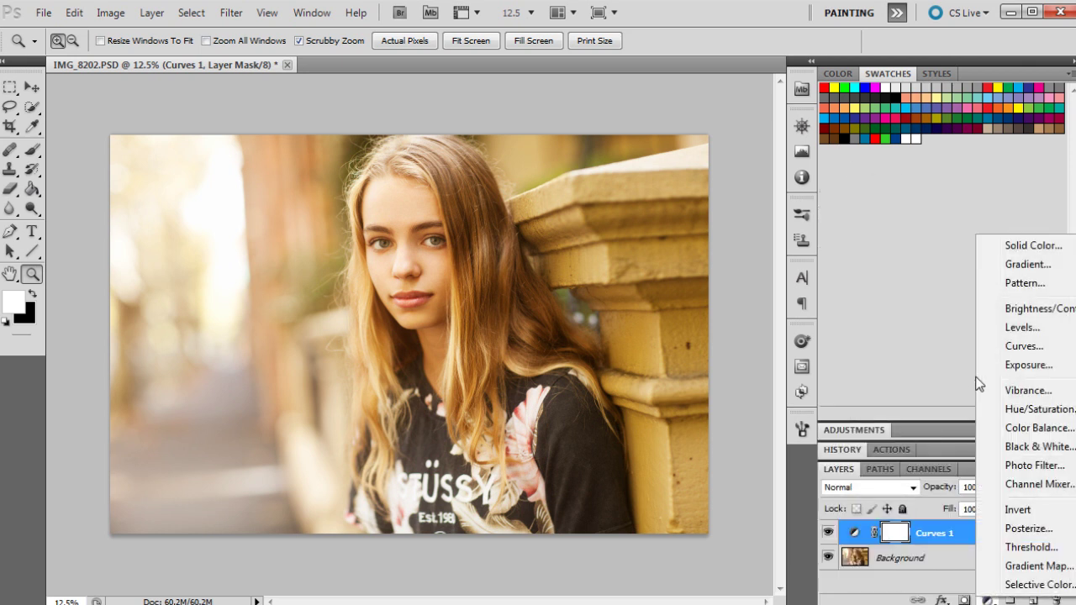
left_click(1038, 248)
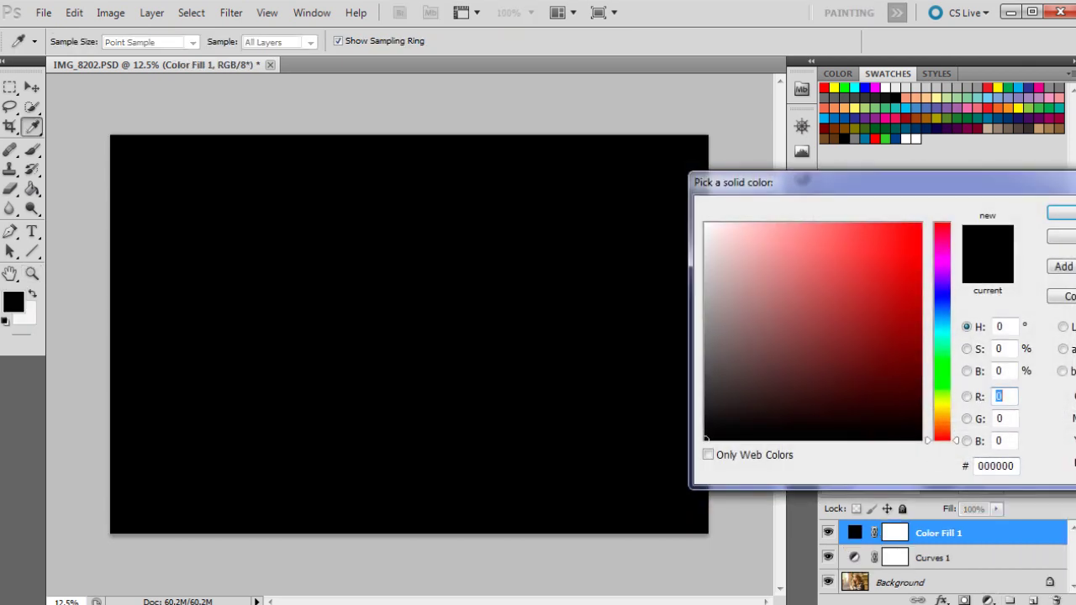
double_click(996, 466)
type("96b")
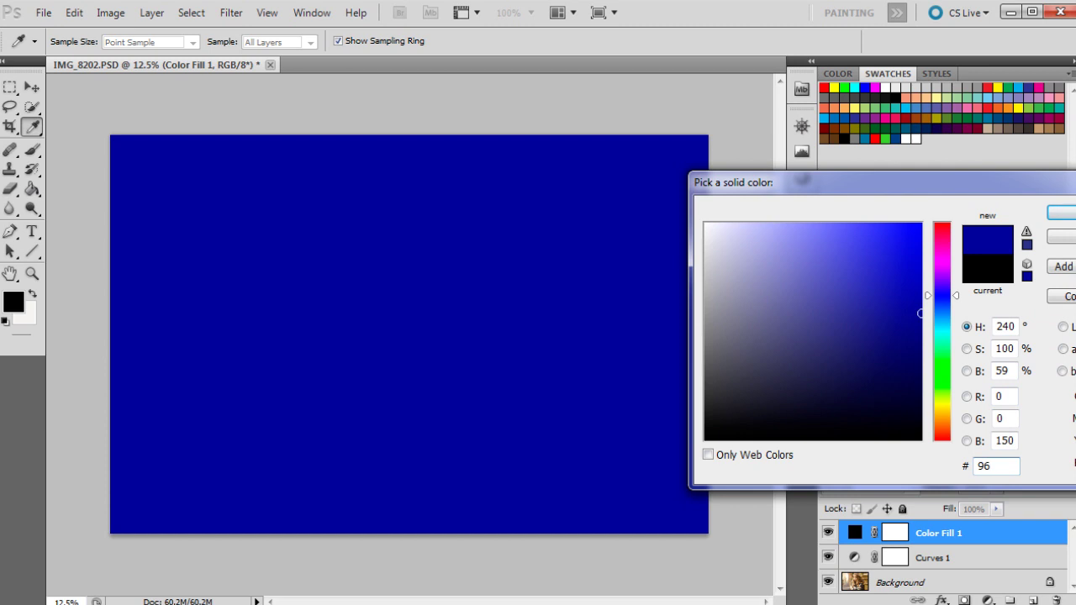
type("0af")
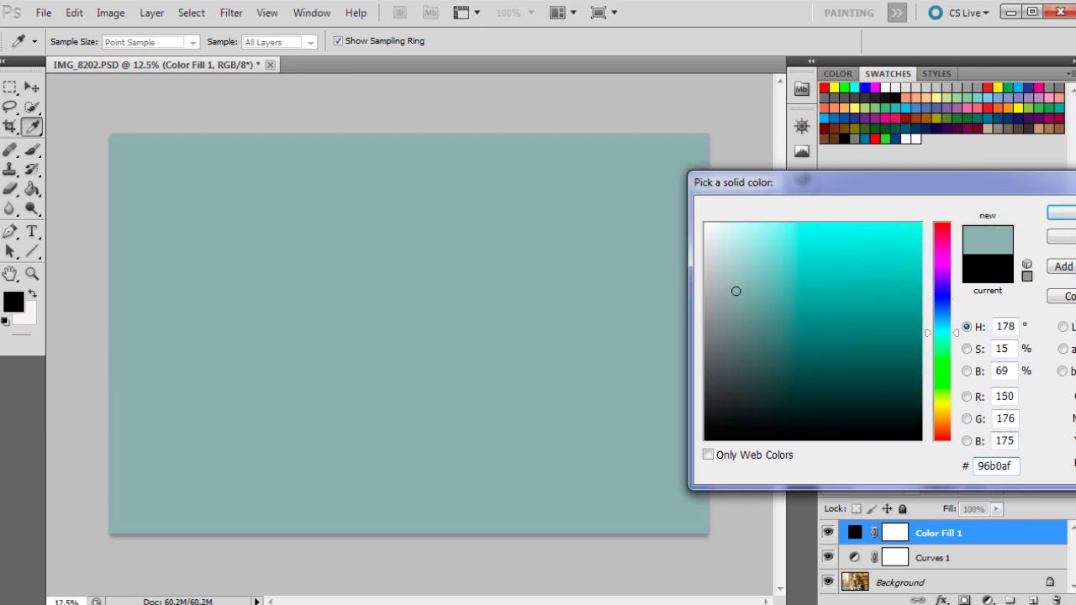
left_click(1061, 213)
key("z")
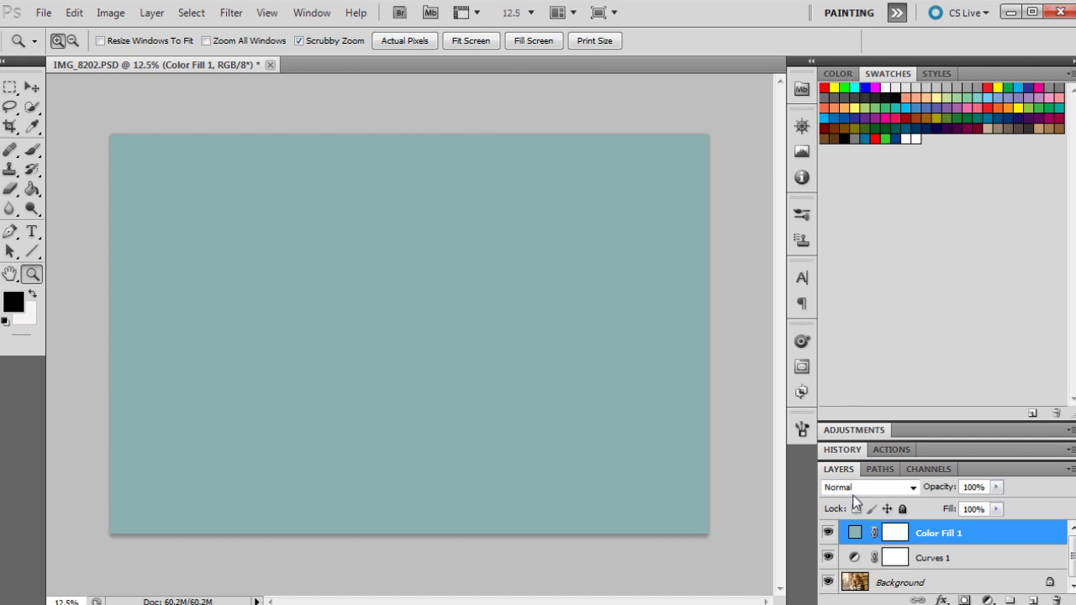
Blend the teal fill in Soft Light at 50% opacity and toggle its visibility to compare.
left_click(856, 496)
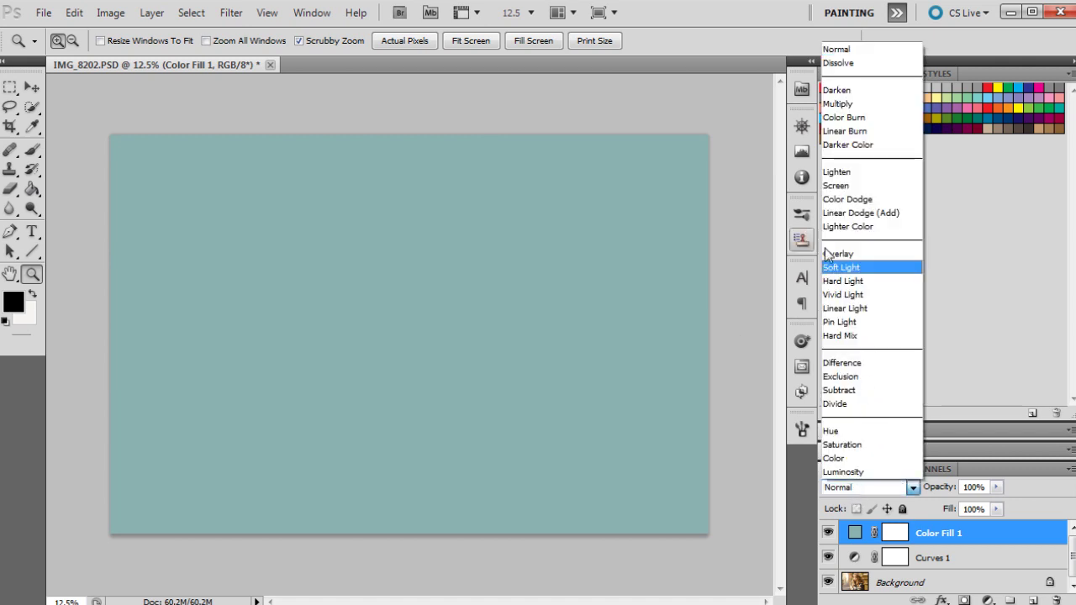
left_click(849, 267)
left_click(996, 487)
left_click_drag(956, 507, 950, 507)
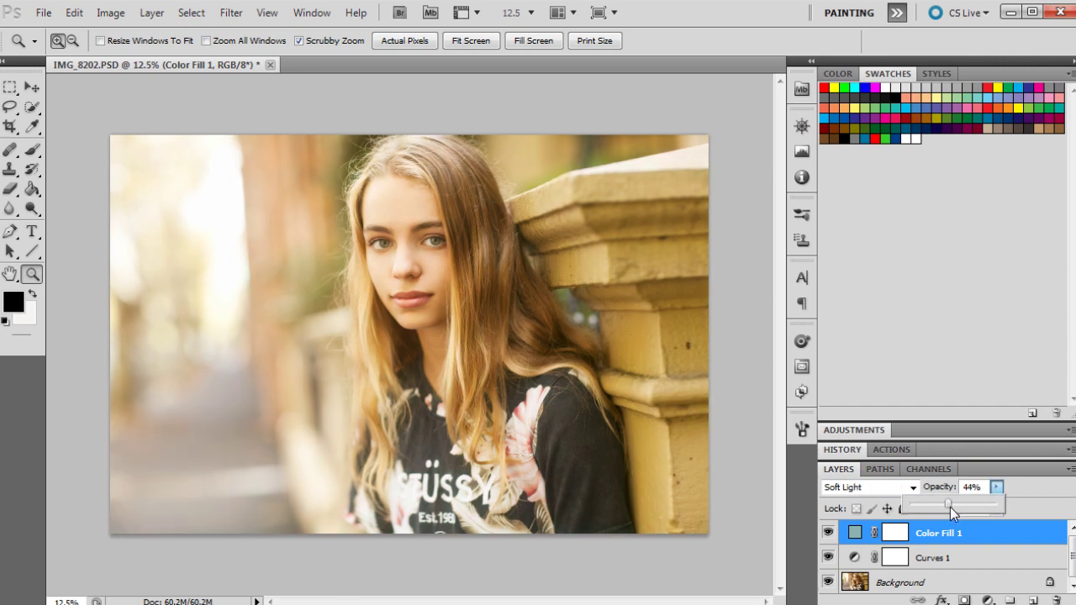
left_click(826, 533)
left_click(827, 532)
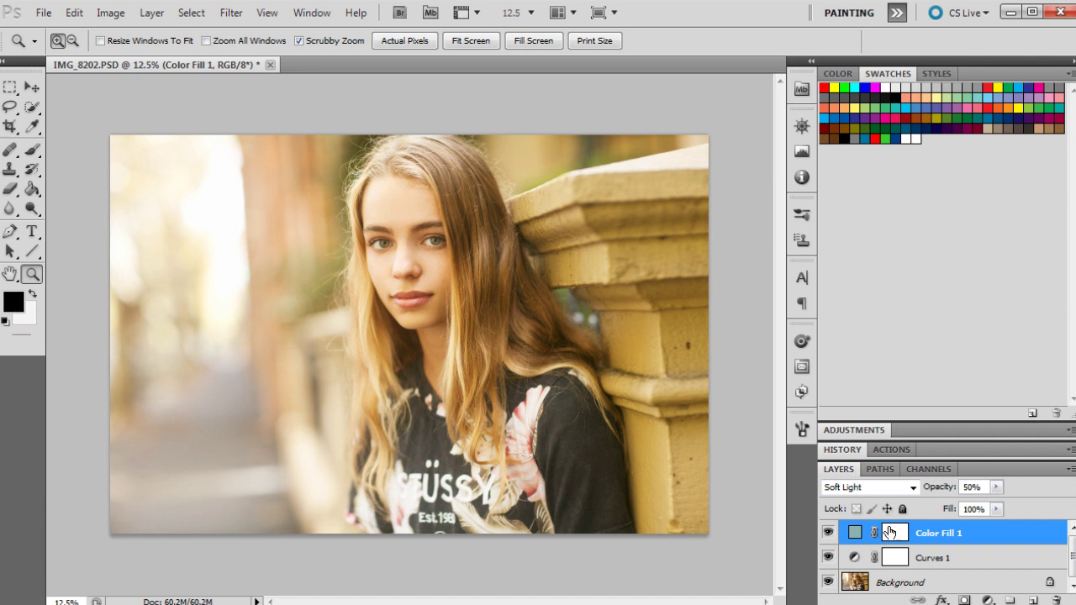
Add Selective Color with Yellows set to Cyan 10, Magenta 10 and Yellow -35.
left_click(989, 601)
left_click(1012, 588)
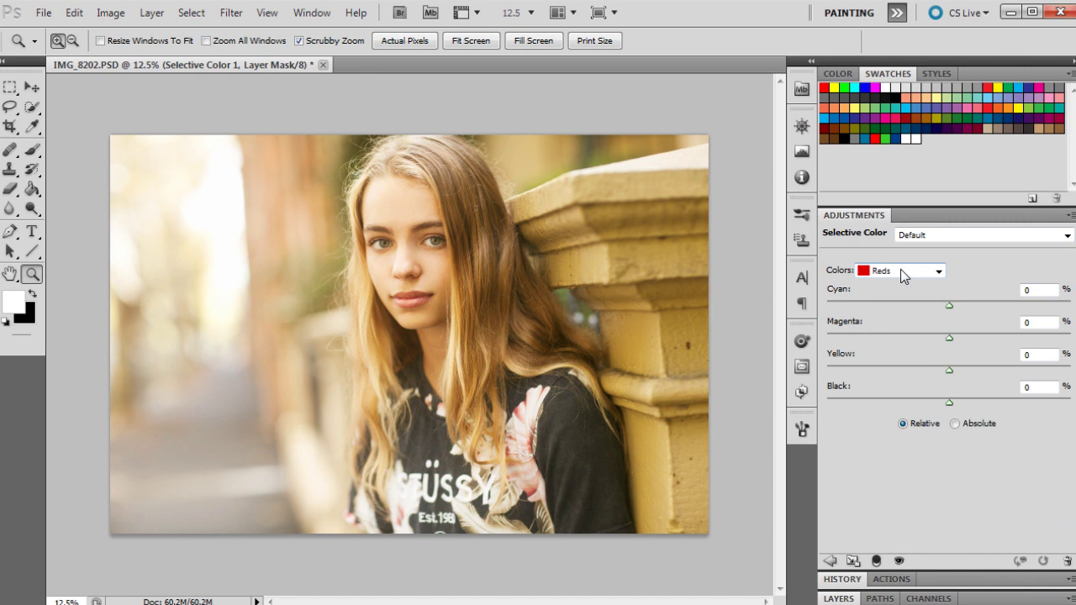
left_click(901, 269)
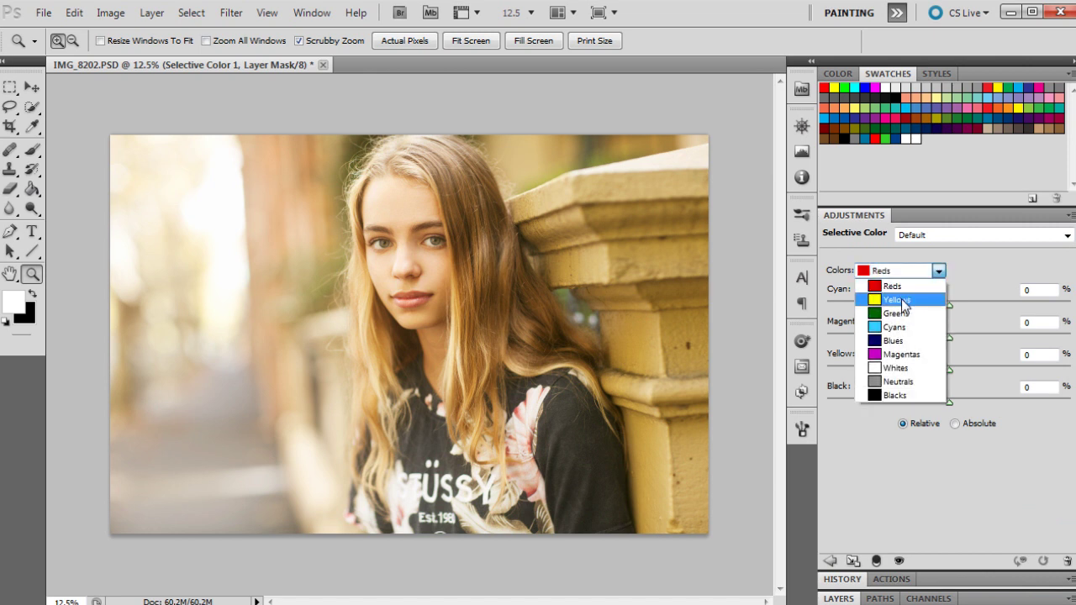
left_click(901, 298)
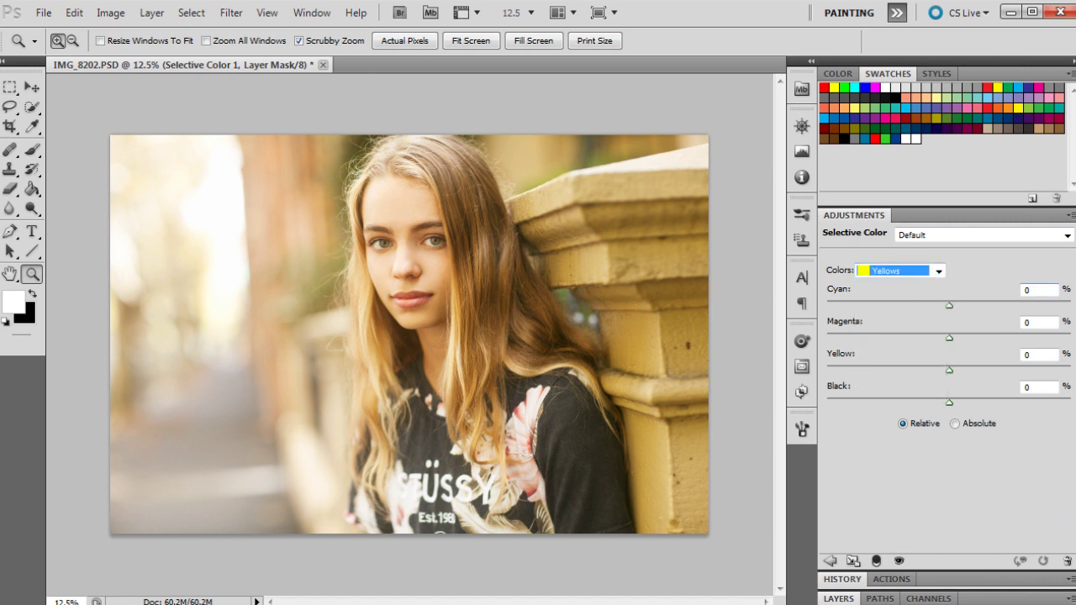
left_click(1035, 289)
type("10")
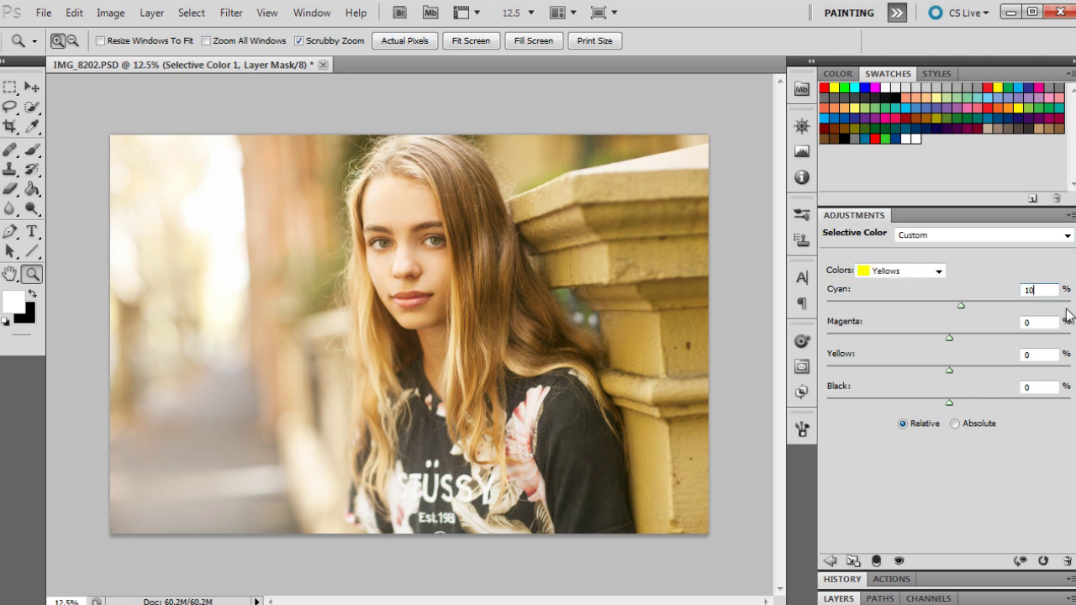
key("Tab")
type("10")
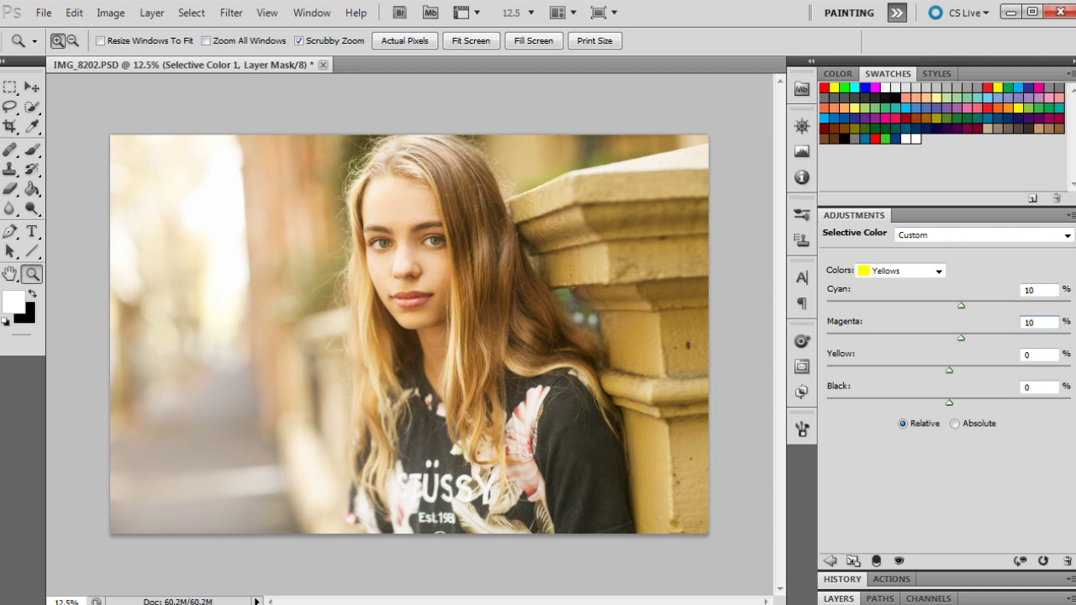
key("Tab")
type("-35")
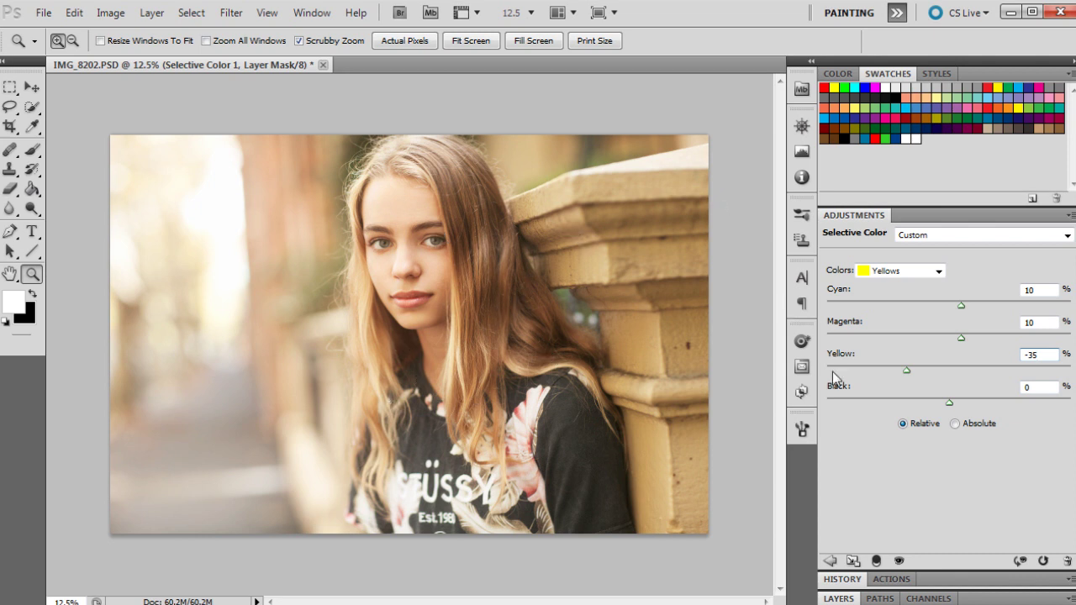
Set Selective Color 1's Neutrals to Cyan +5, Magenta -2 and Yellow -5.
left_click(872, 273)
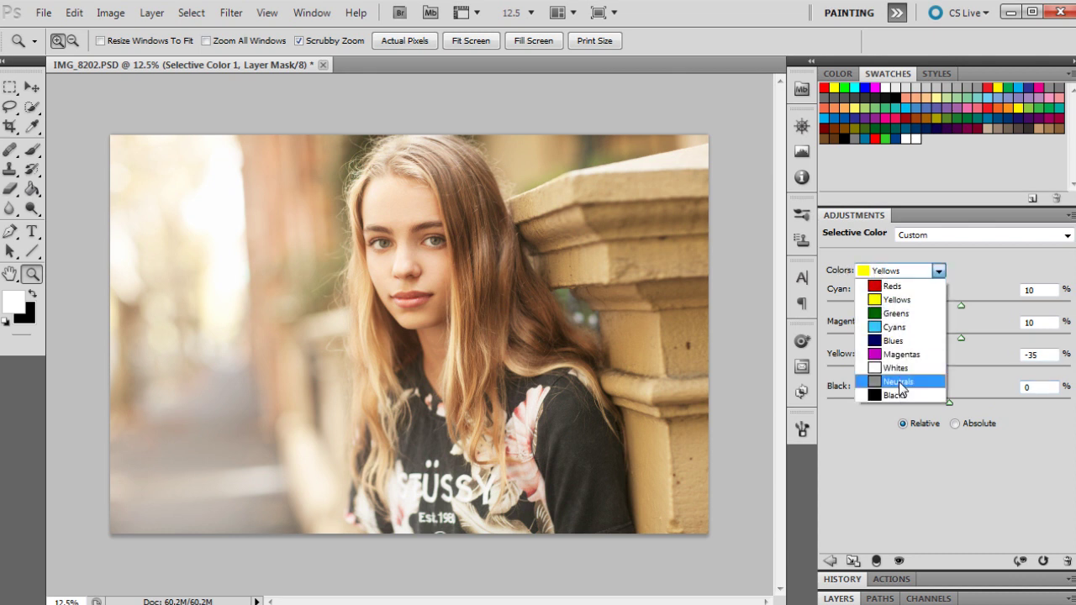
left_click(898, 382)
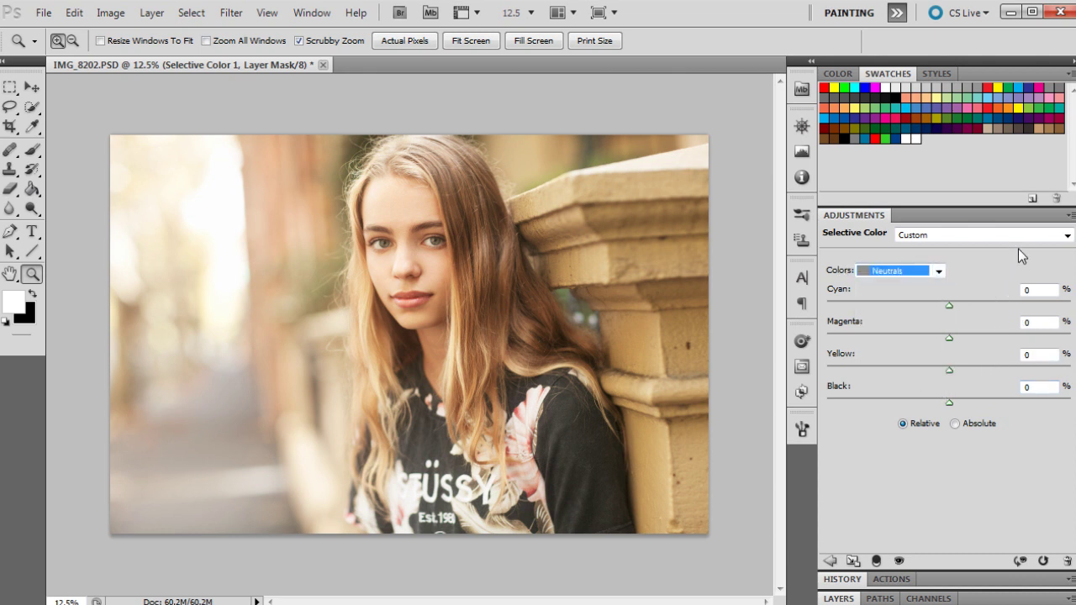
left_click(1040, 289)
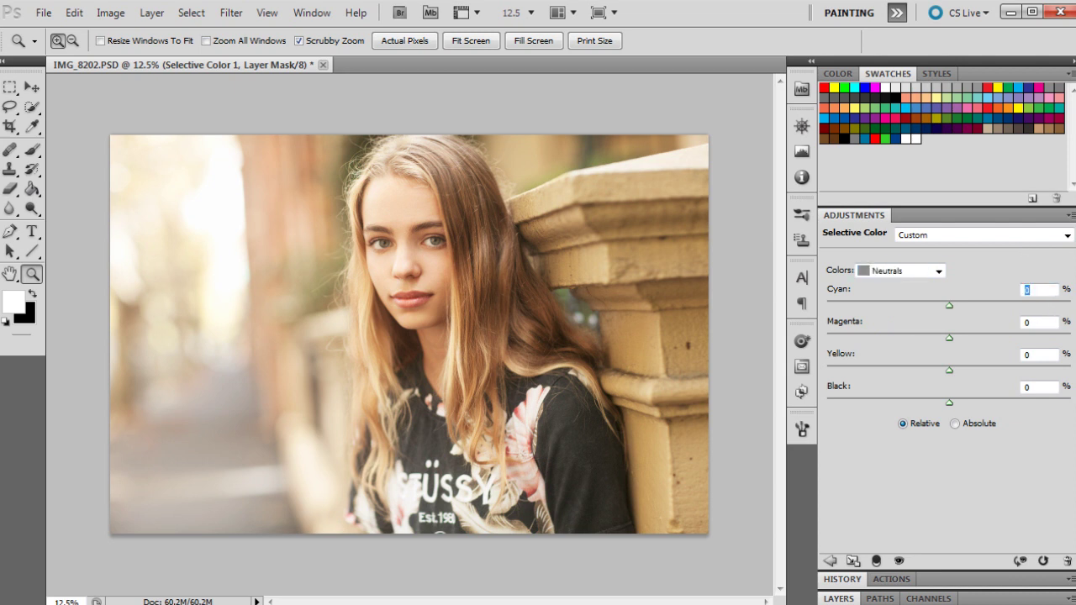
type("5")
key("Down")
key("Down")
key("Tab")
type("-5")
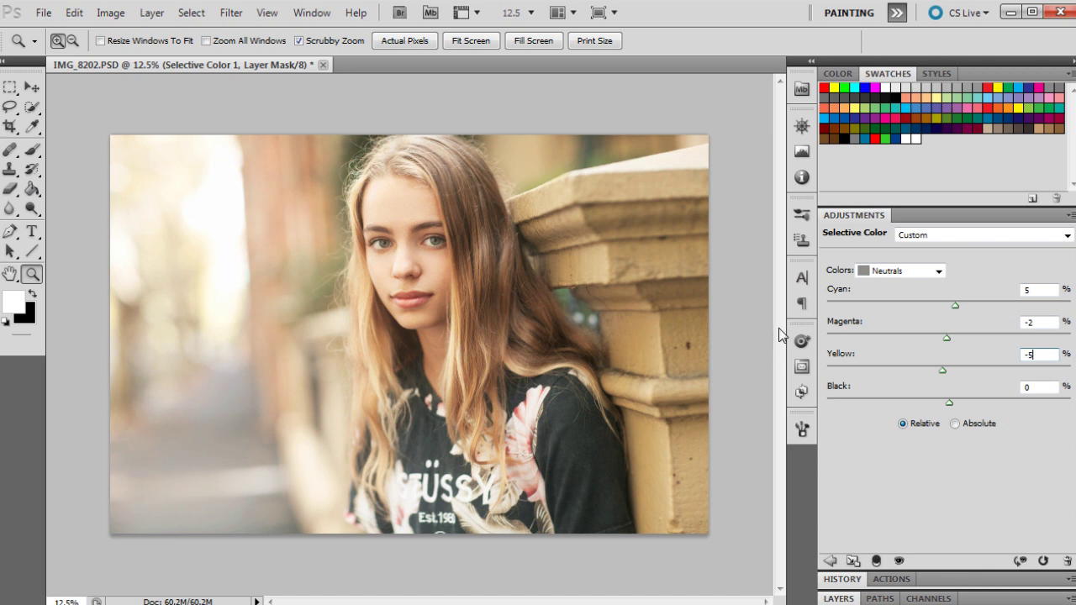
Toggle Selective Color 1 off and back on to compare its effect.
left_click(839, 599)
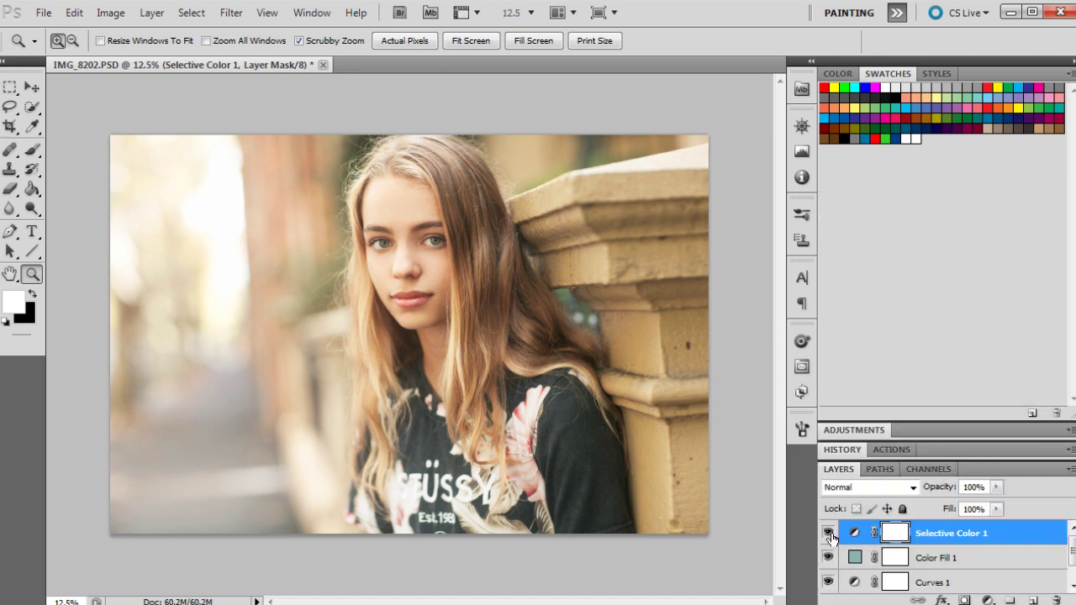
left_click(829, 534)
left_click(830, 534)
Add a Solid Color fill layer with slate-blue hex colour 777eae.
left_click(989, 601)
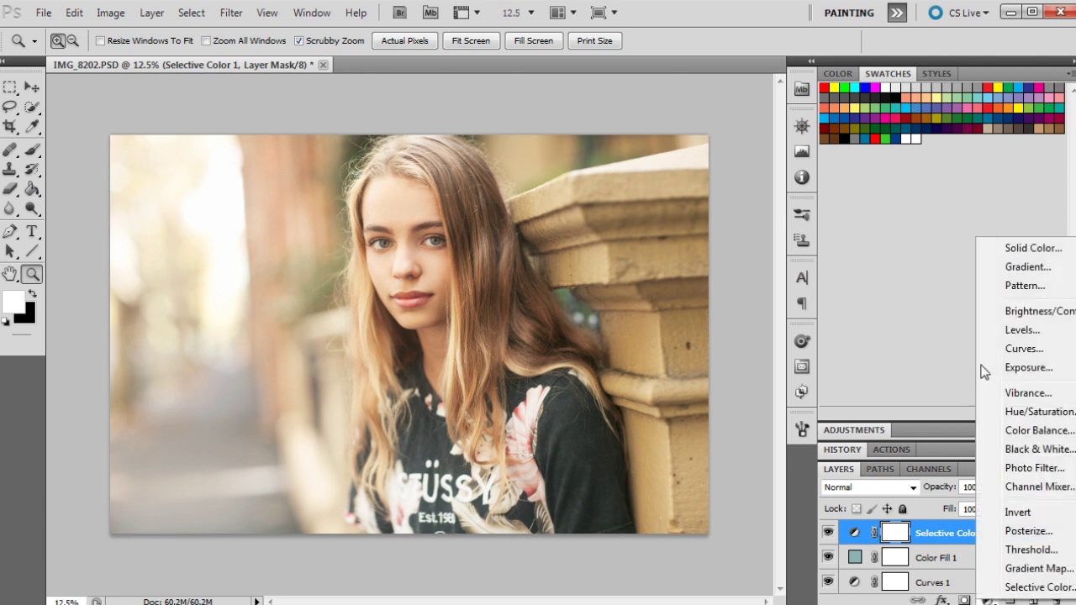
left_click(1031, 249)
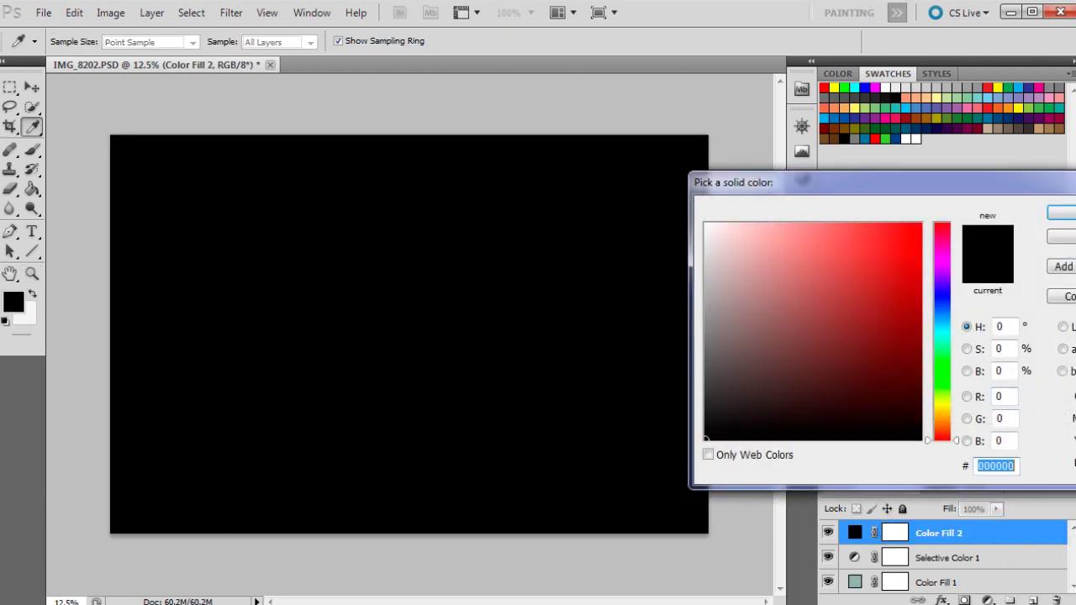
type("77")
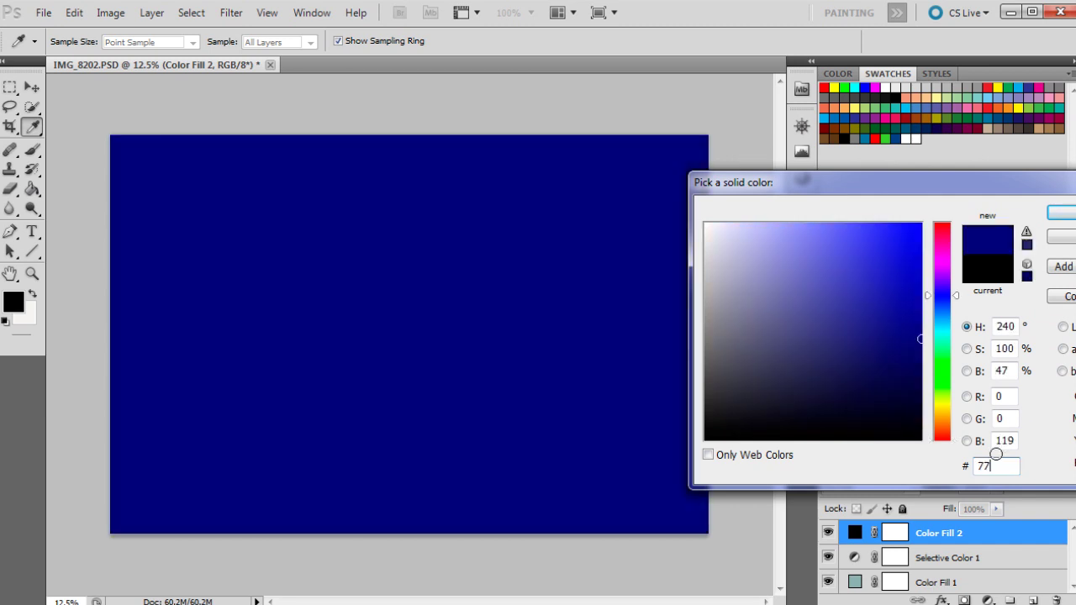
type("7e")
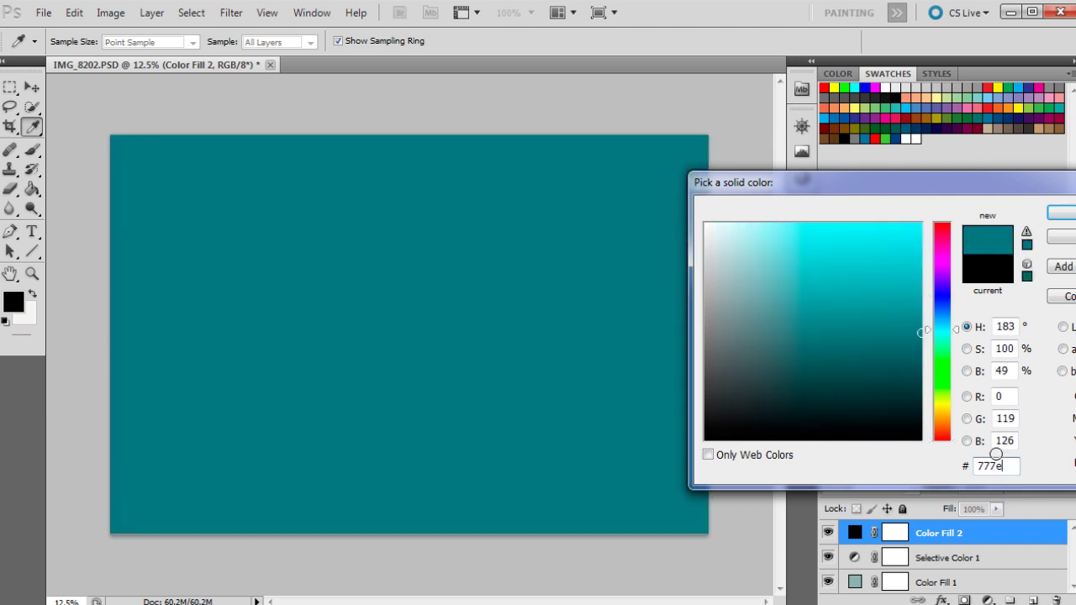
type("ae")
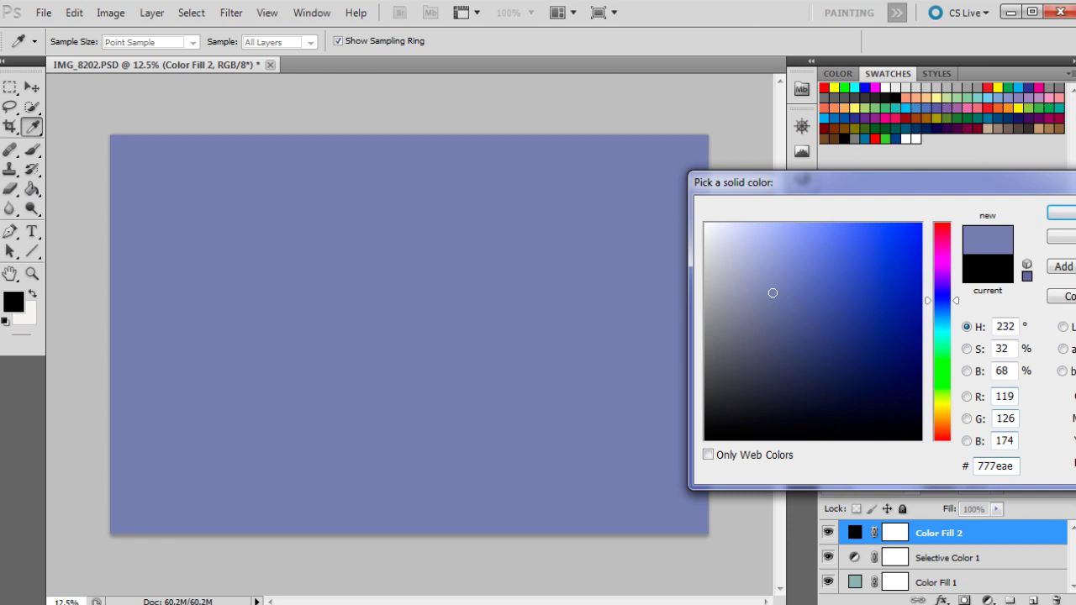
left_click(1061, 213)
key("z")
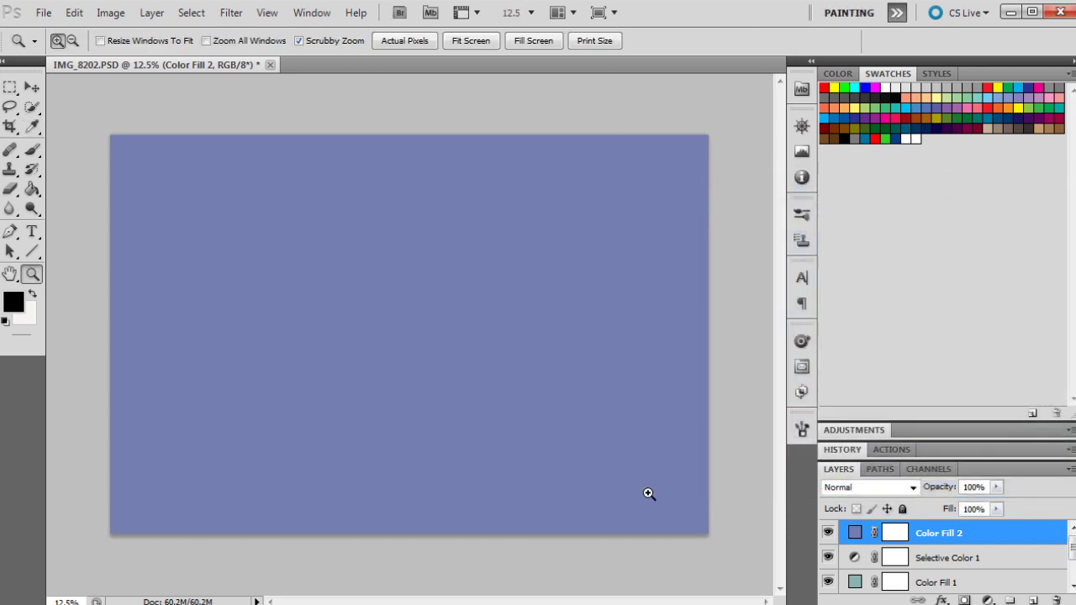
Blend Color Fill 2 in Soft Light at 30% opacity and toggle it to compare.
left_click(873, 488)
left_click(841, 267)
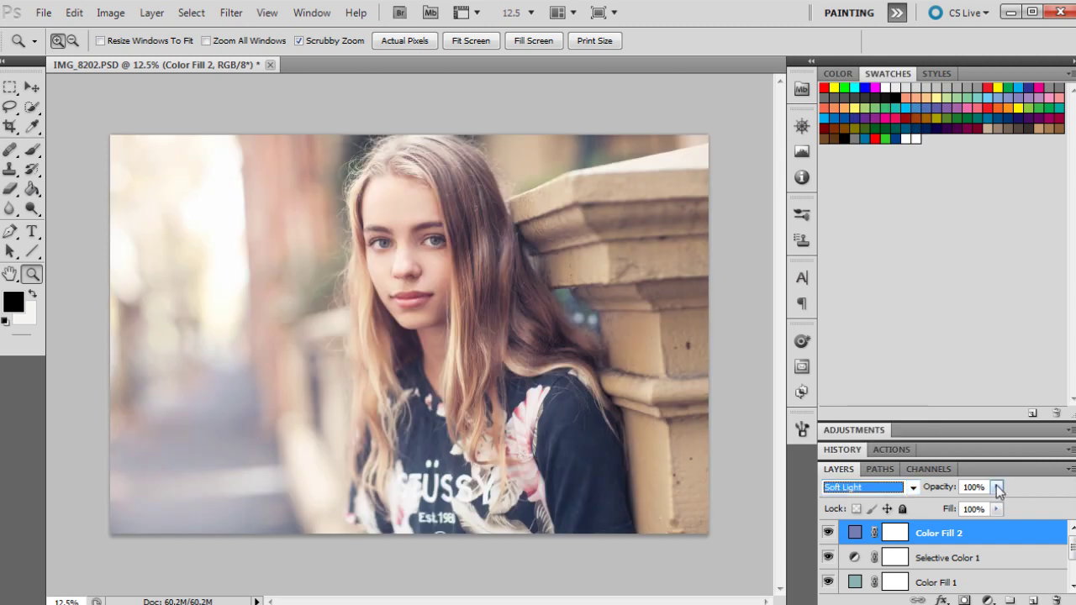
left_click(997, 487)
left_click_drag(925, 508, 931, 508)
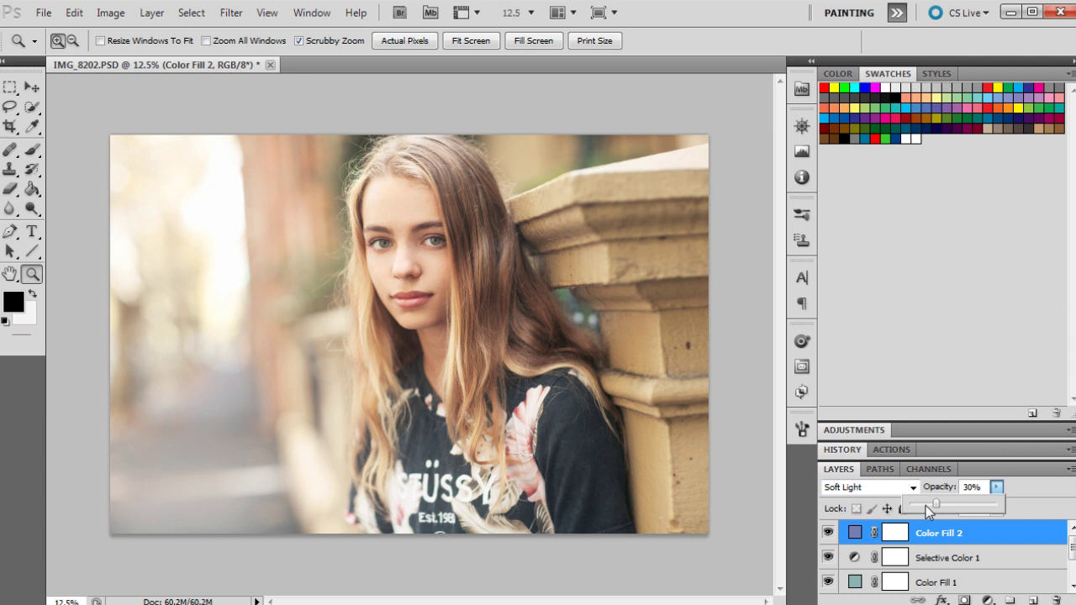
key("Return")
left_click(828, 534)
left_click(829, 534)
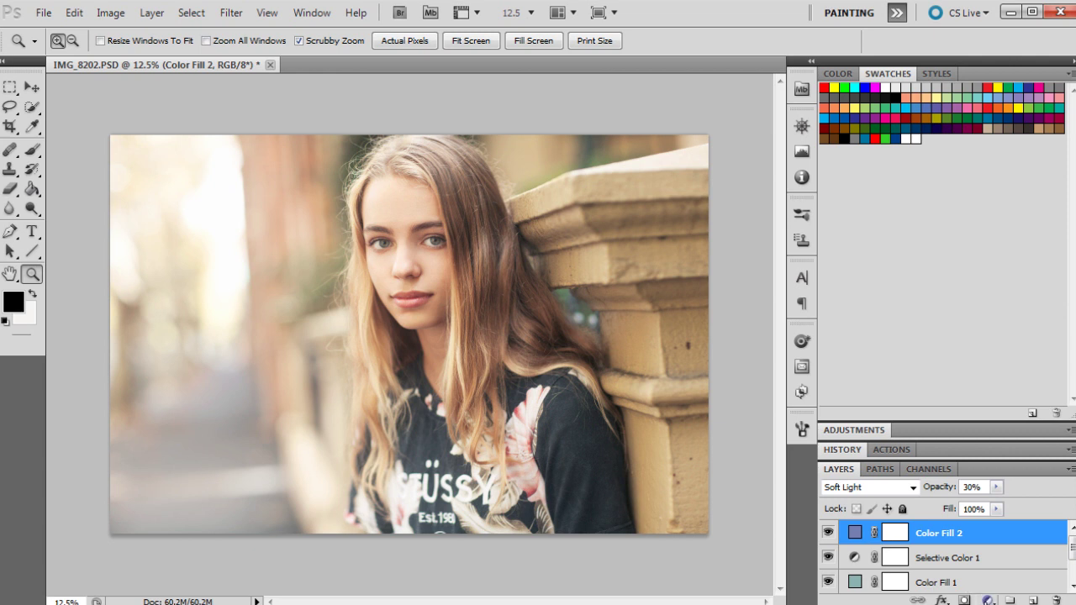
Add a Levels layer with the black input raised to 18.
left_click(989, 600)
left_click(1009, 335)
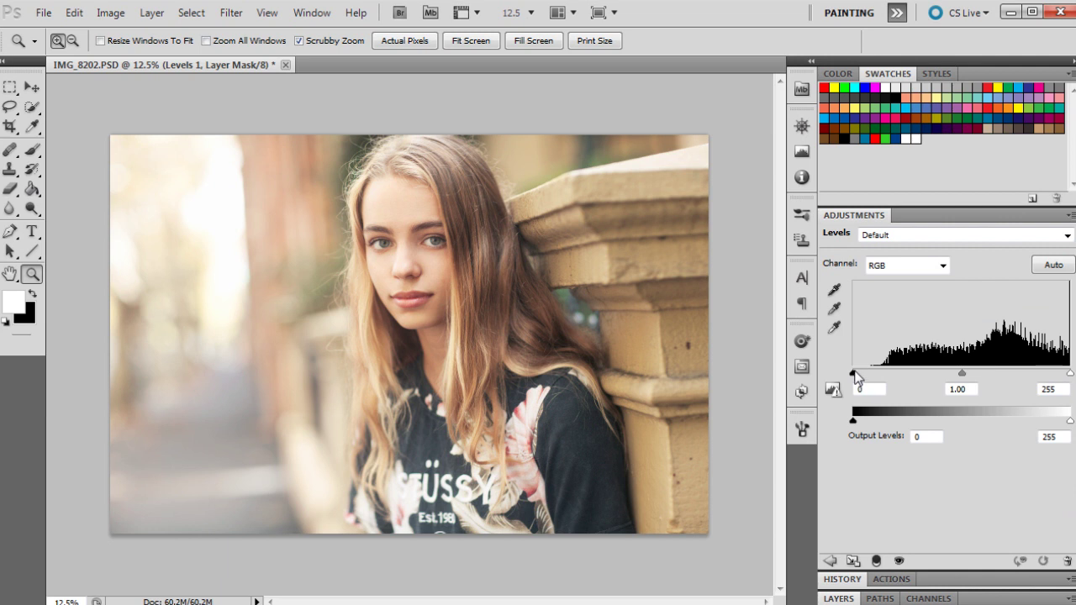
left_click_drag(854, 374, 872, 379)
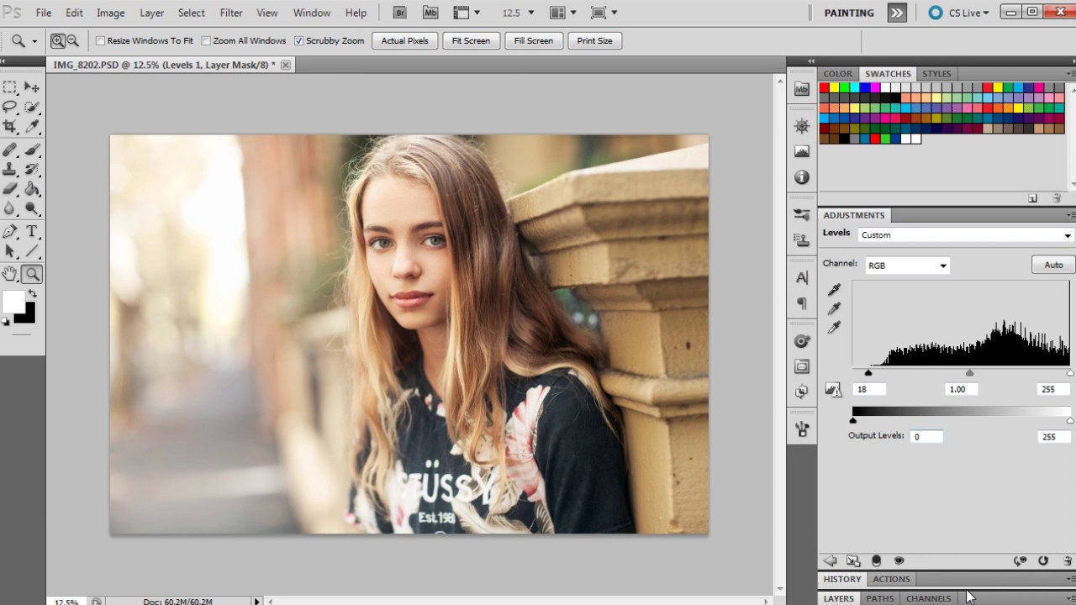
left_click(837, 599)
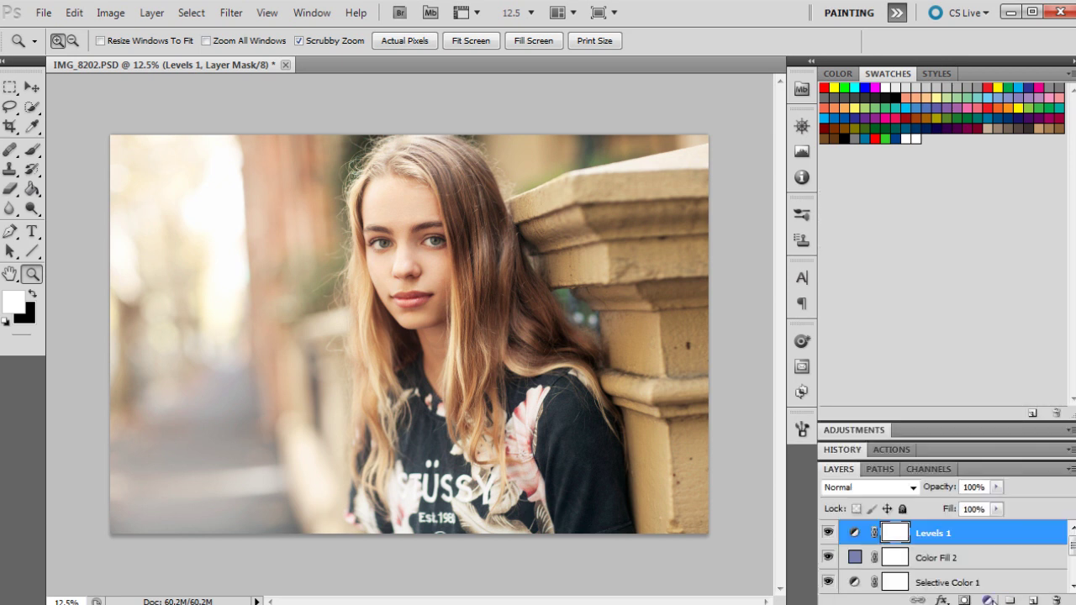
Add a Vibrance layer at -5 and show the History panel.
left_click(994, 600)
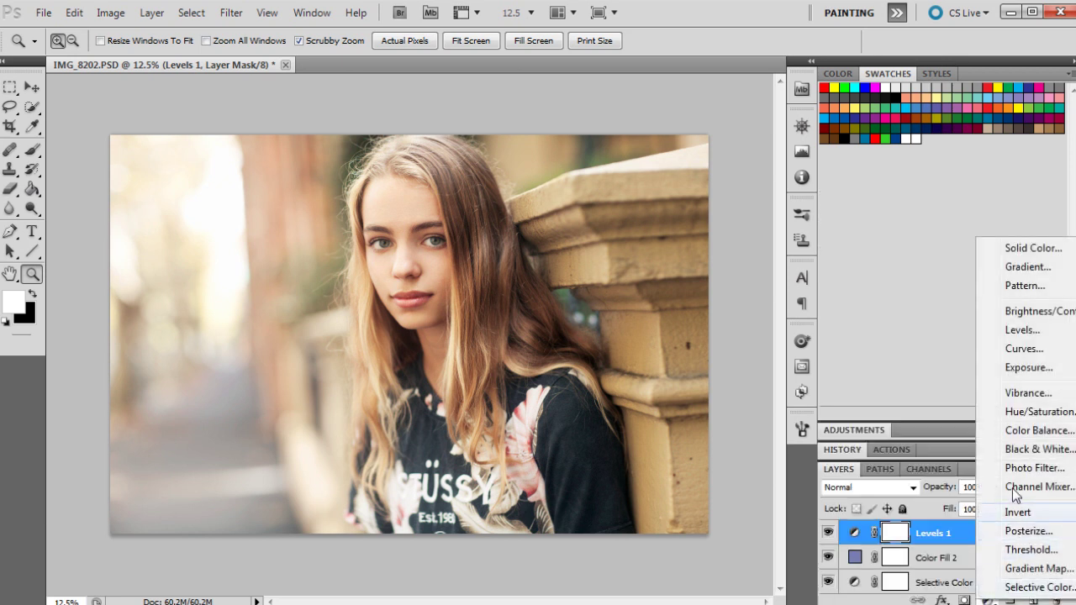
left_click(1032, 393)
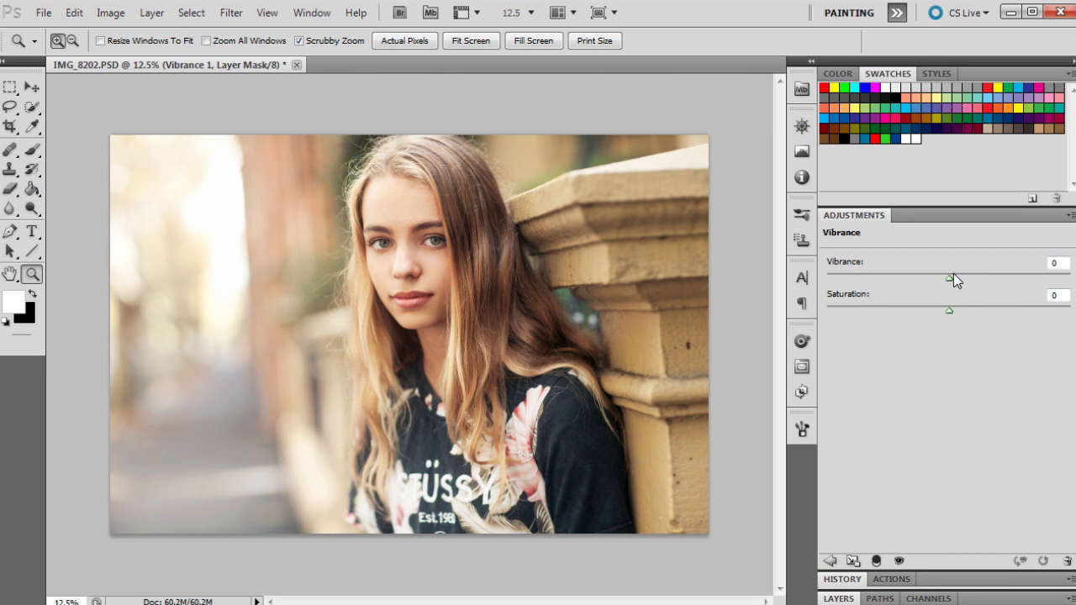
left_click_drag(952, 277, 943, 280)
left_click(839, 598)
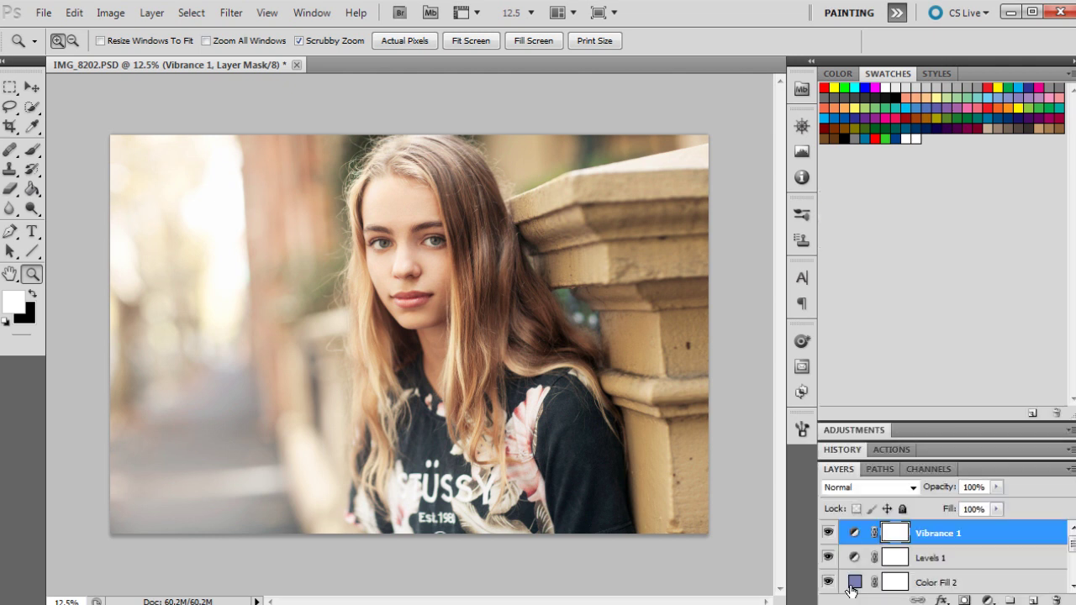
left_click(847, 452)
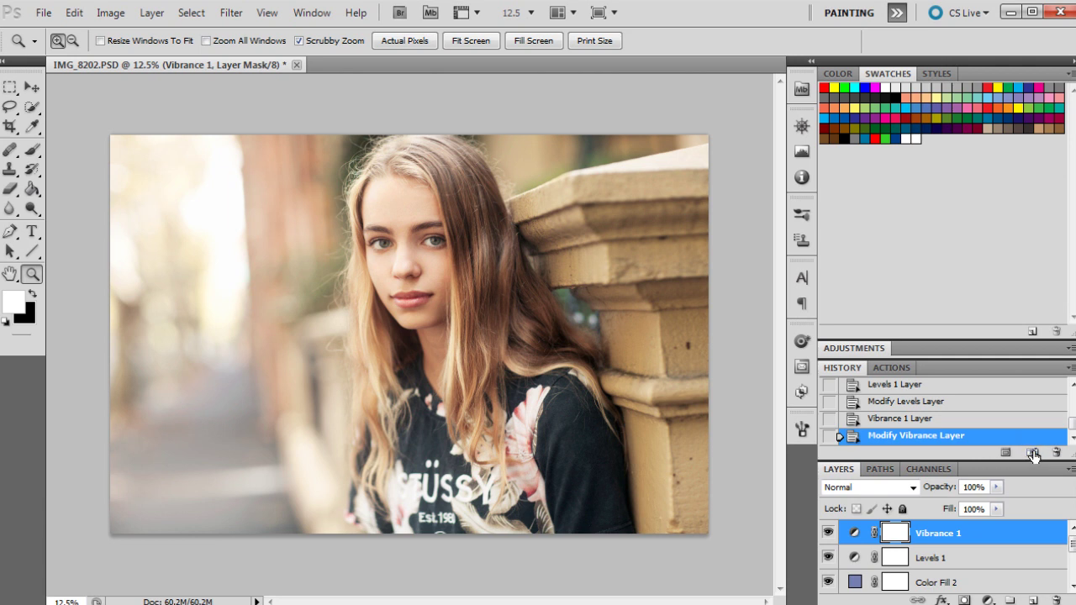
scroll(961, 413, "up", 1)
scroll(1034, 394, "up", 5)
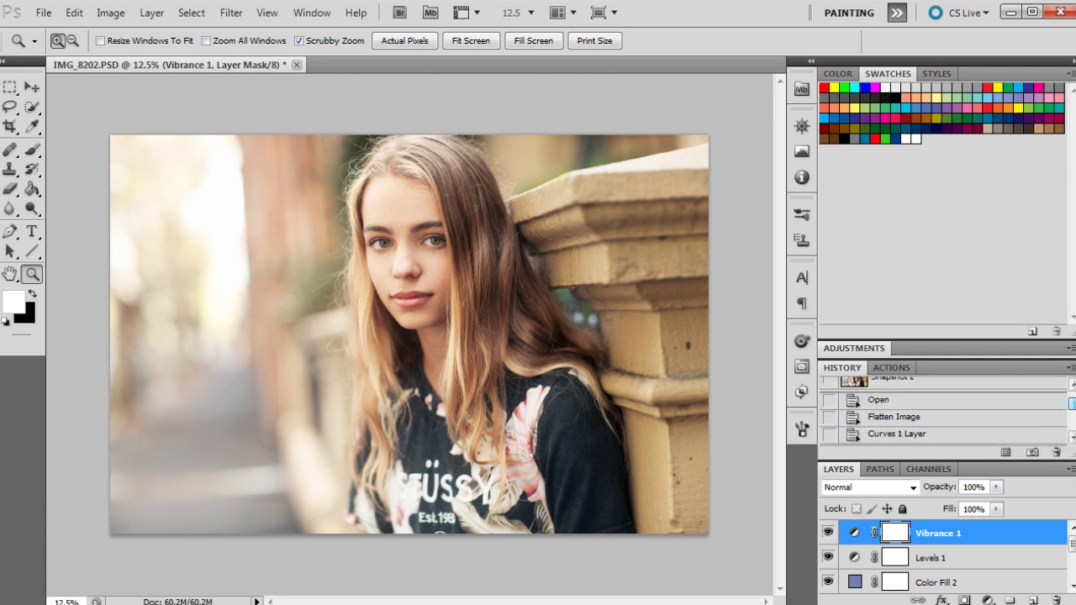
left_click(904, 410)
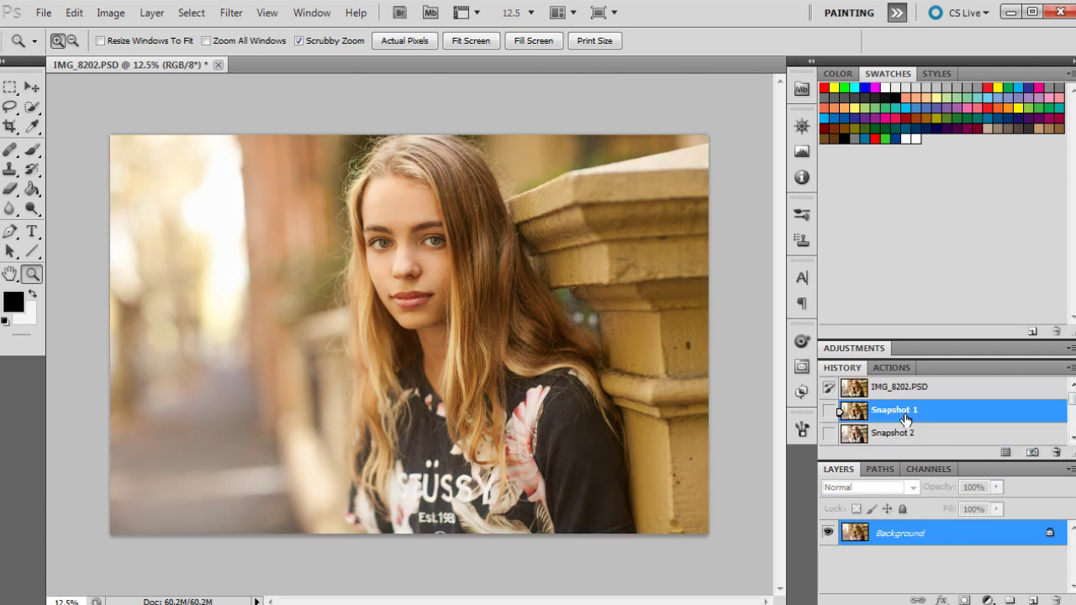
left_click(906, 433)
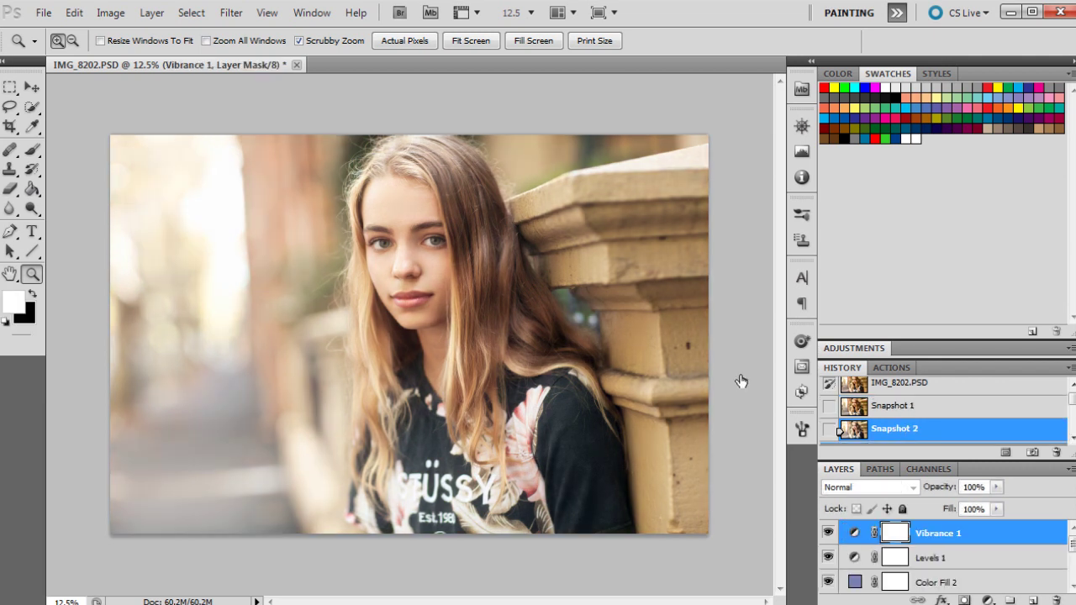
left_click(492, 244)
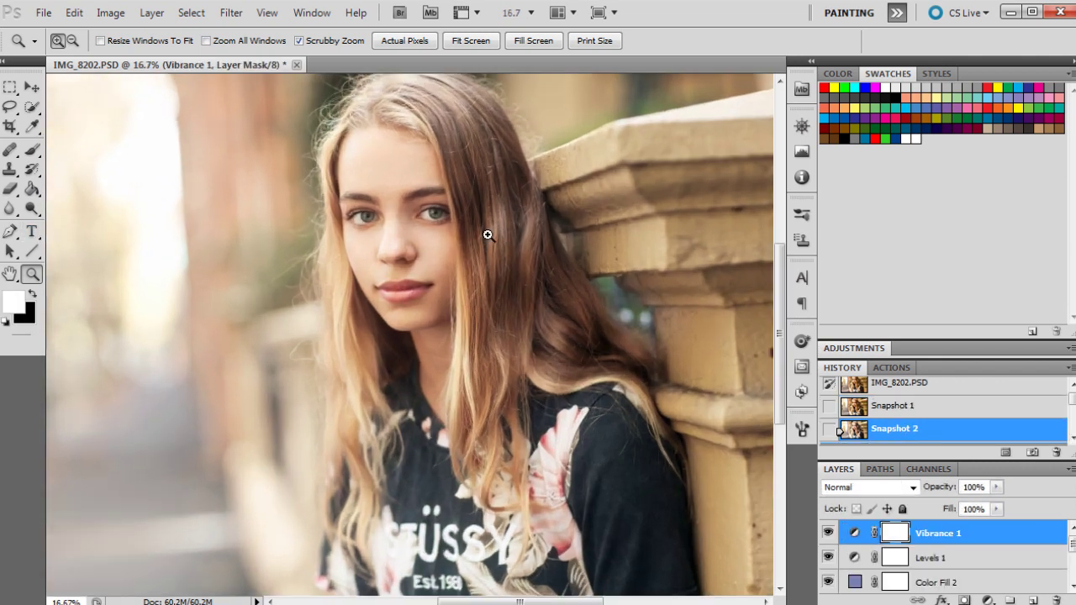
left_click(455, 209)
left_click(454, 212)
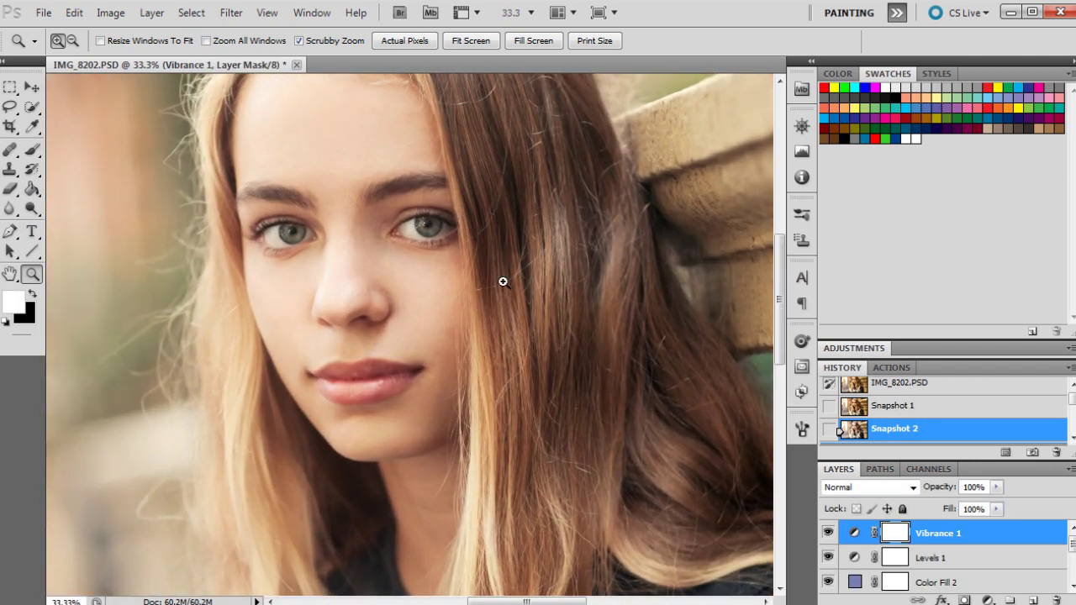
left_click(894, 411)
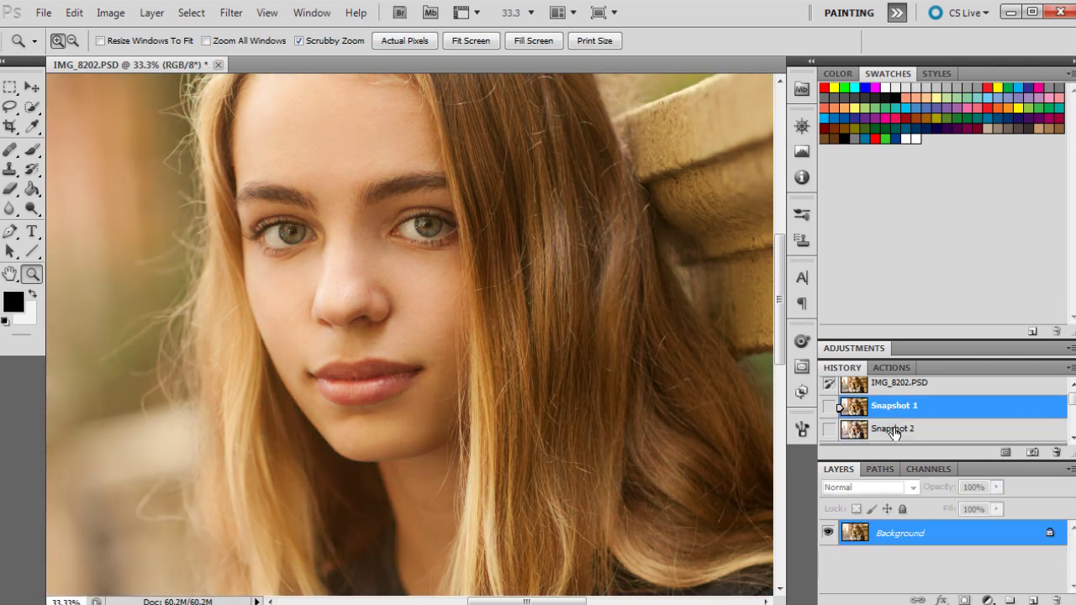
left_click(894, 431)
right_click(517, 335)
left_click(543, 421)
right_click(530, 380)
left_click(555, 474)
right_click(544, 382)
left_click(568, 475)
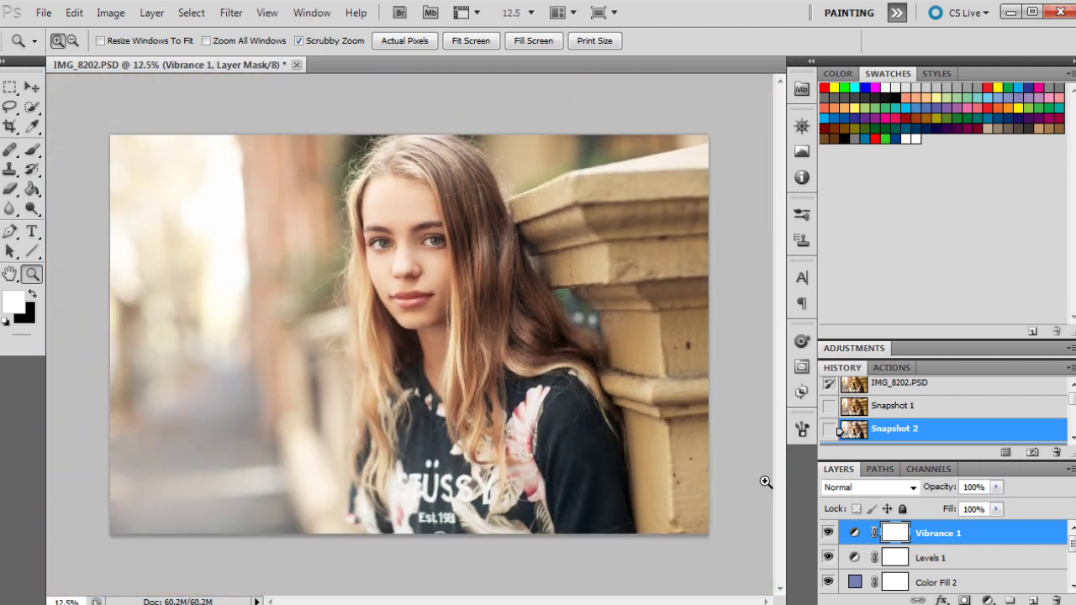